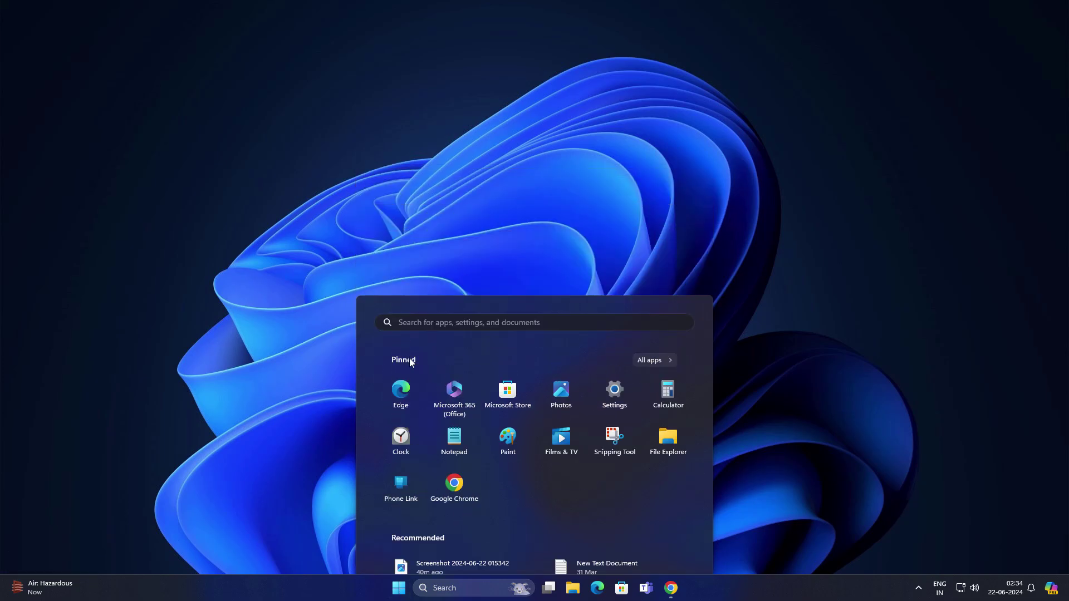
Launch Phone Link from the pinned apps to see the realme 7 Pro's status and messages
{"action": "left_click", "coordinate": [402, 357]}
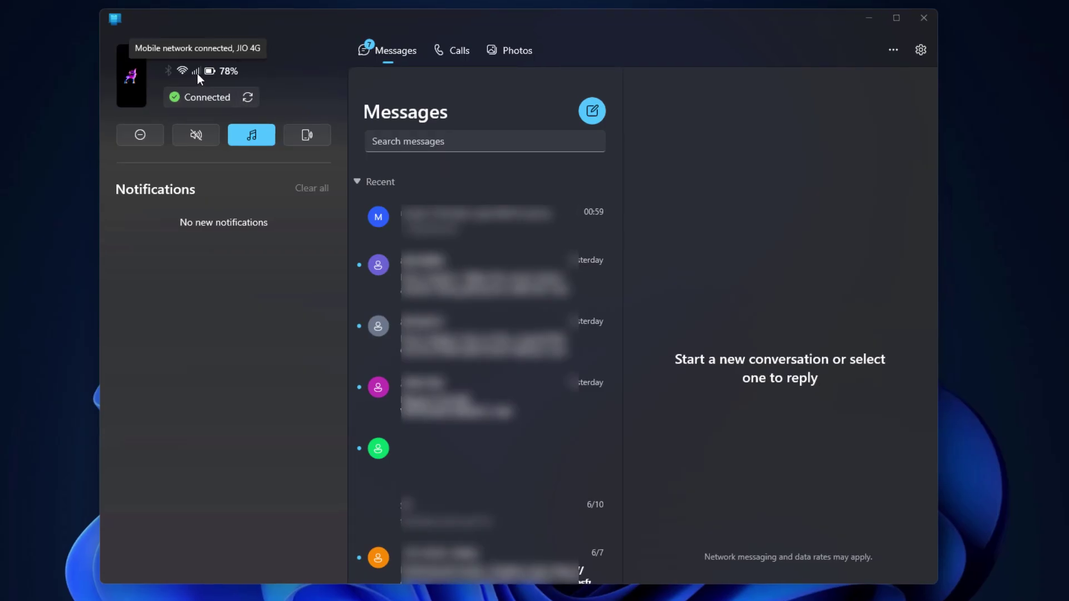
{"action": "mouse_move", "coordinate": [231, 75]}
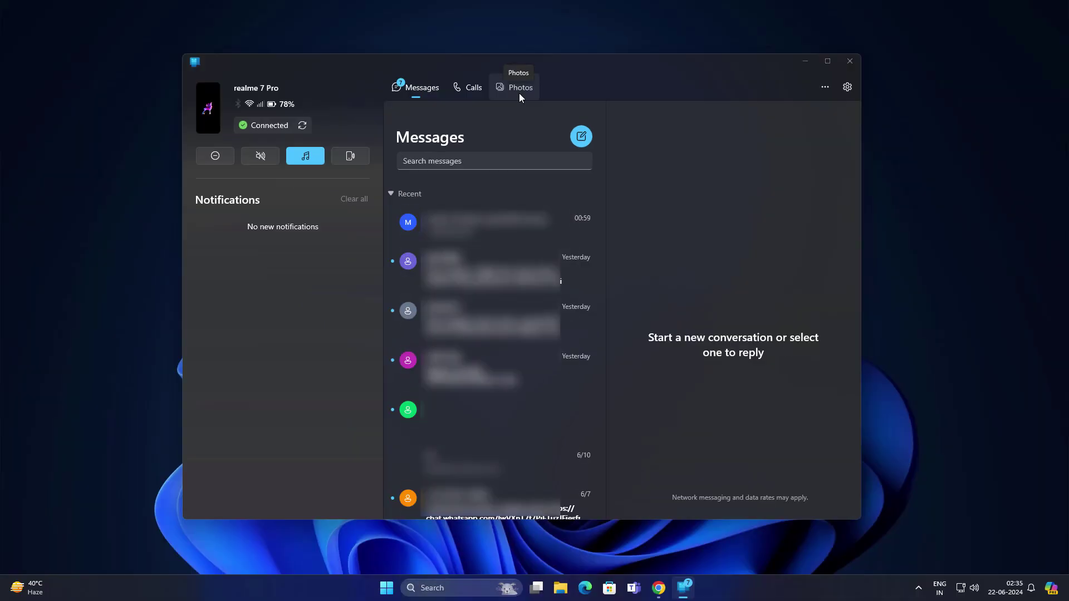
Open the Legal Link error photo from the phone's Photos and enable text recognition on it
{"action": "left_click", "coordinate": [519, 89]}
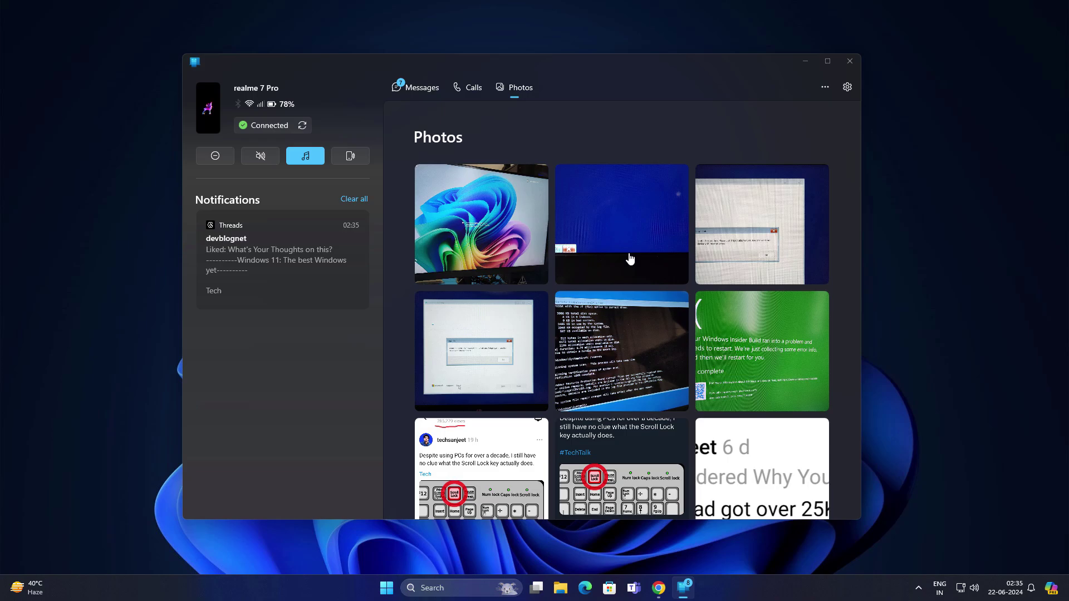
{"action": "left_click", "coordinate": [737, 250]}
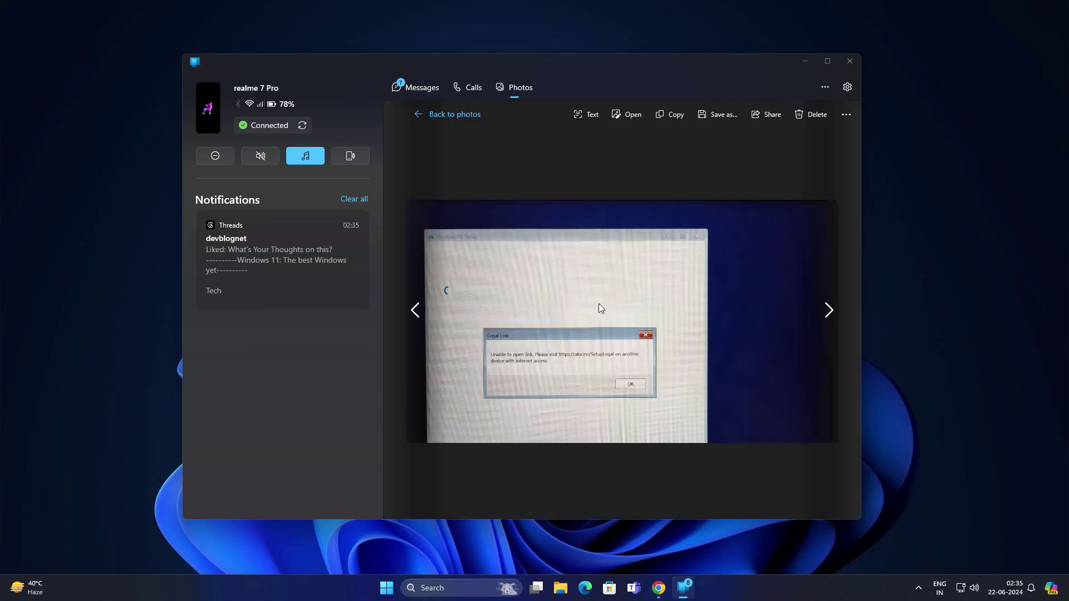
{"action": "left_click", "coordinate": [589, 117]}
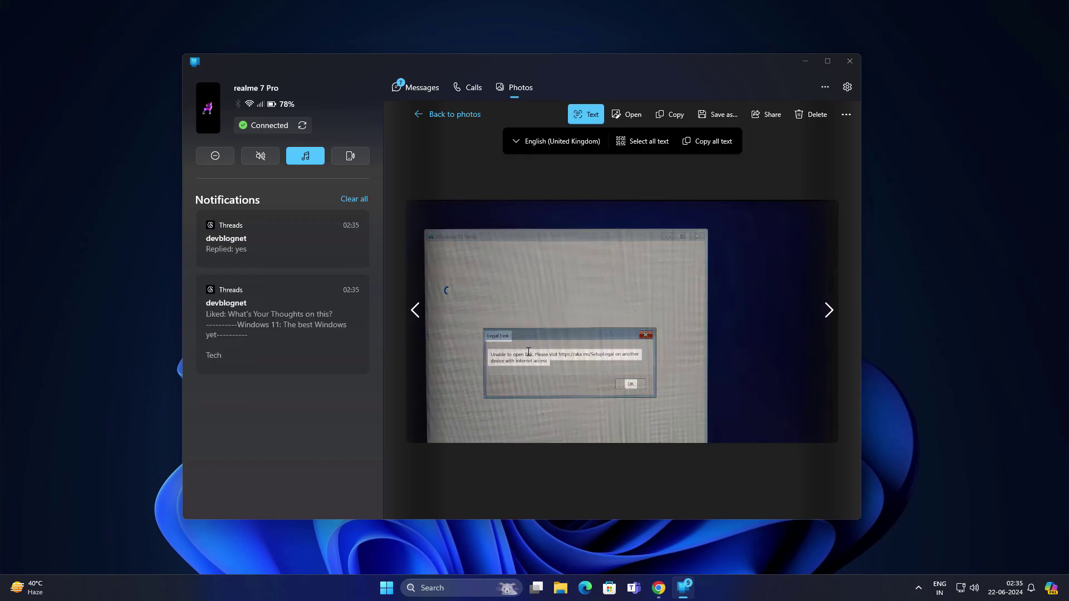
Copy the photo's recognised error text, paste it into Copilot's prompt, then close Copilot
{"action": "left_click", "coordinate": [705, 142]}
{"action": "key", "text": "super+c"}
{"action": "key", "text": "ctrl+v"}
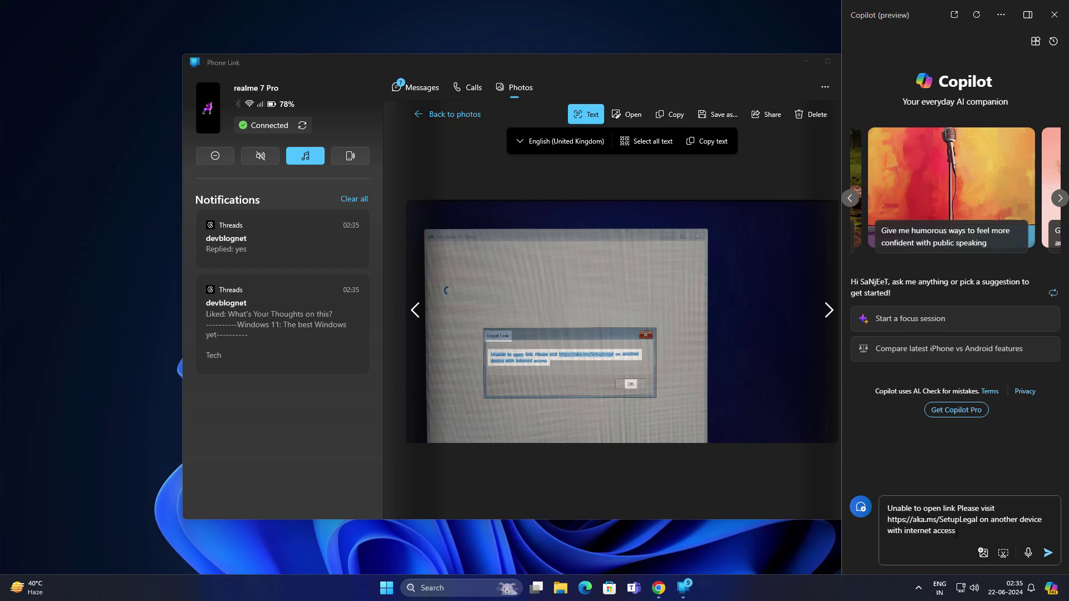
{"action": "left_click", "coordinate": [1054, 14]}
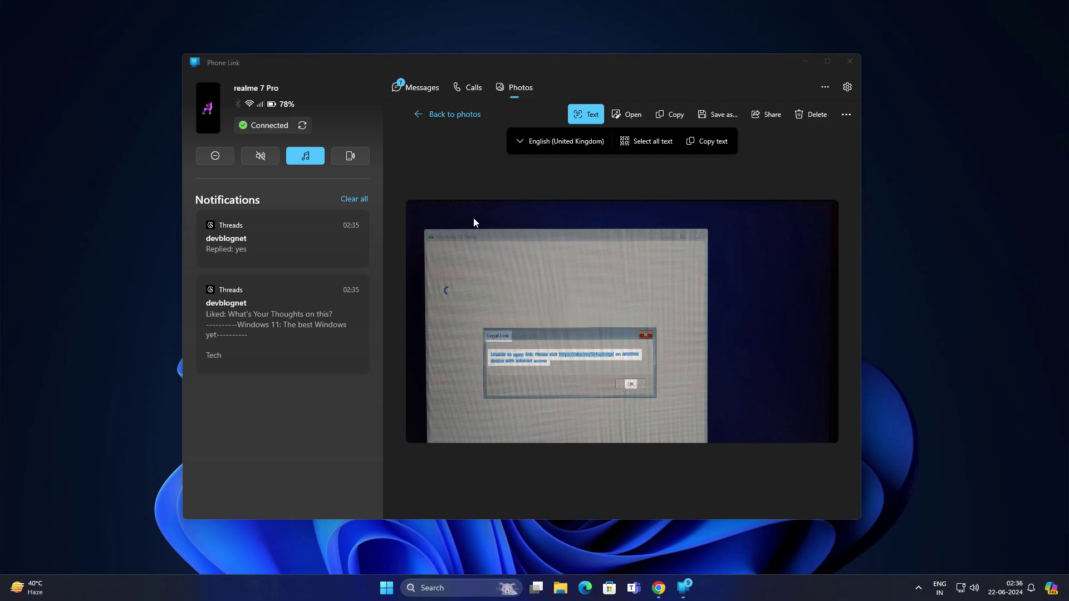
In Settings > Bluetooth & devices > Mobile devices, switch off this PC's mobile device access
{"action": "key", "text": "super"}
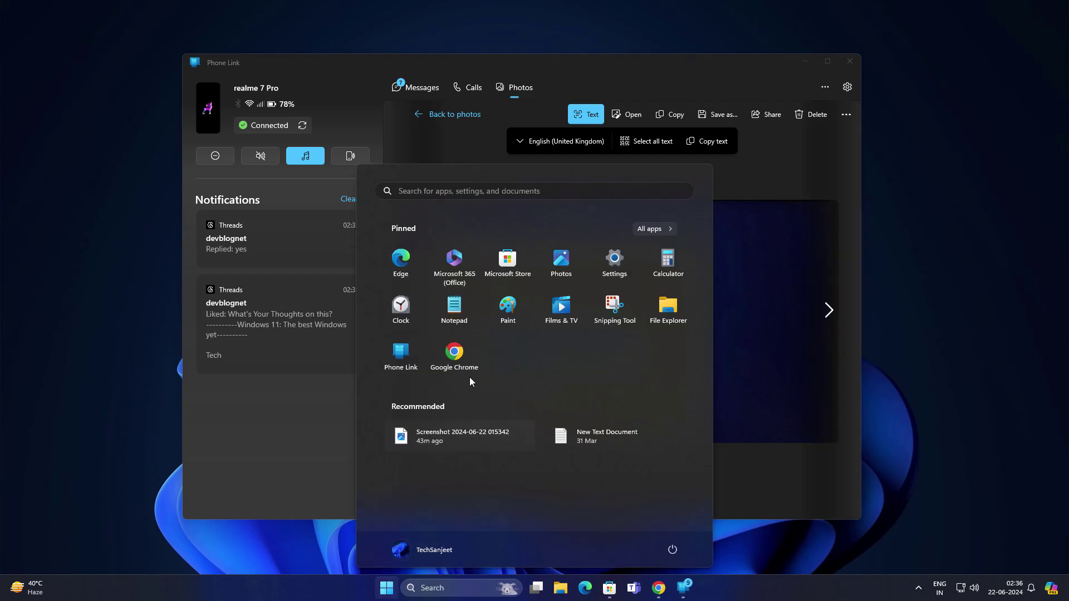
{"action": "left_click", "coordinate": [613, 276]}
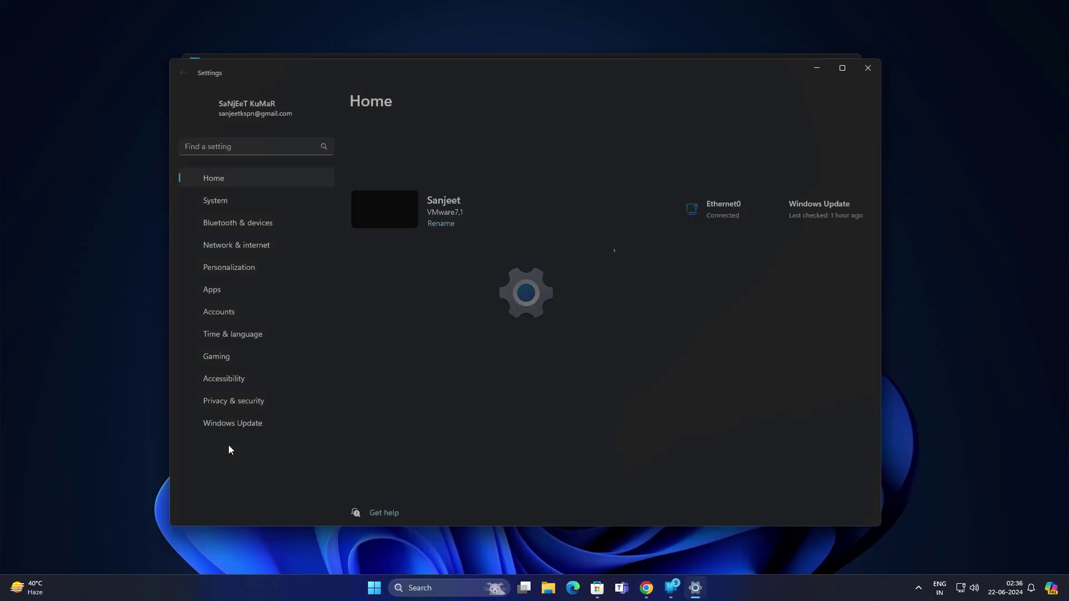
{"action": "left_click", "coordinate": [260, 227]}
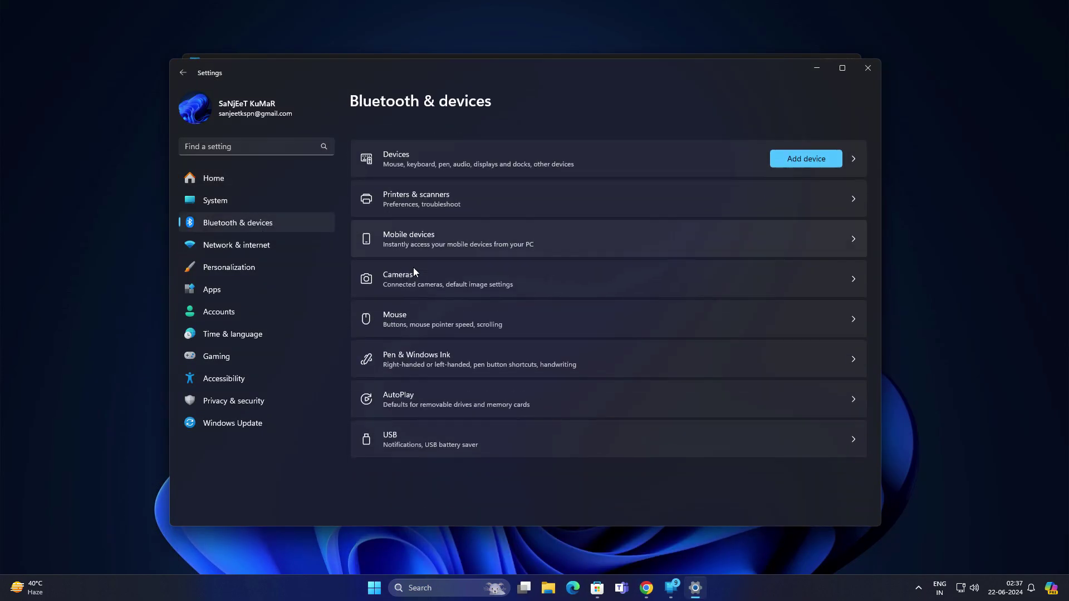
{"action": "left_click", "coordinate": [466, 238]}
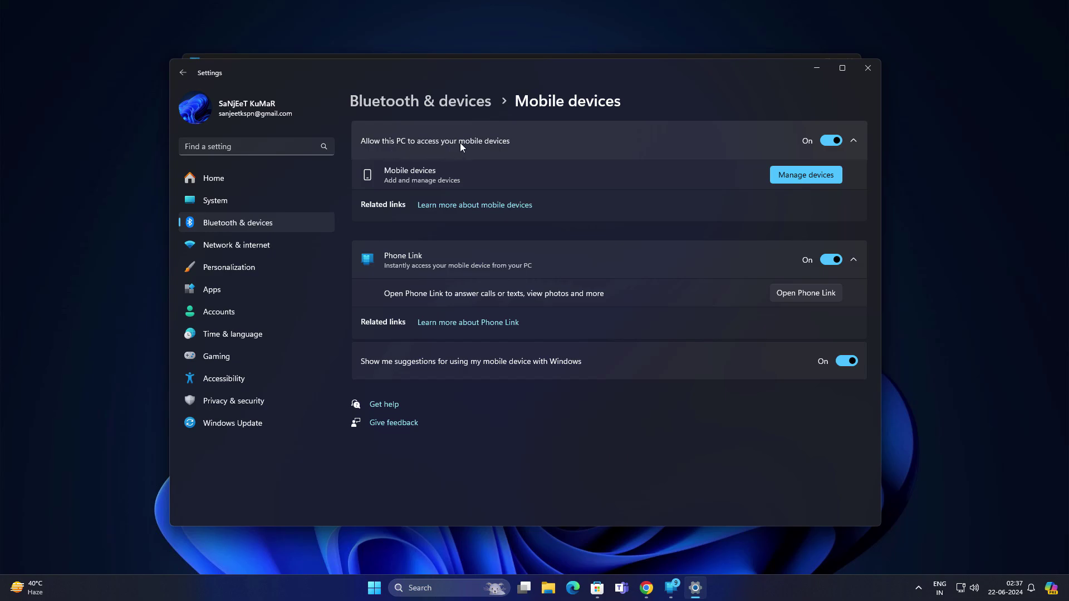
{"action": "left_click", "coordinate": [832, 142]}
Re-enable mobile device access, review the realme 7 Pro's camera and photo-notification options, and dismiss the new photo
{"action": "left_click", "coordinate": [832, 141]}
{"action": "left_click", "coordinate": [784, 176]}
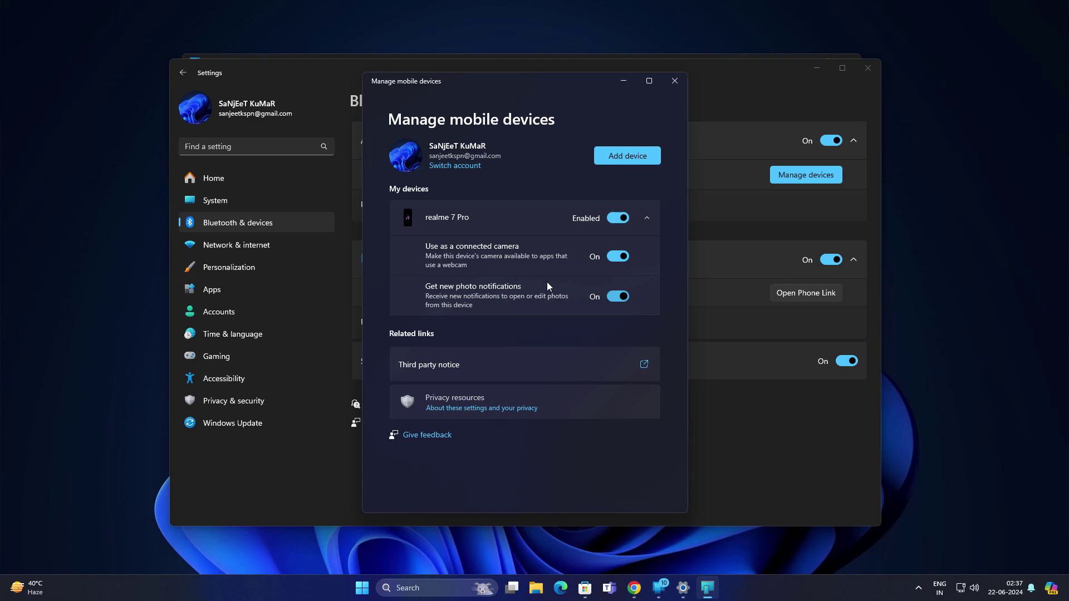
{"action": "left_click", "coordinate": [958, 526]}
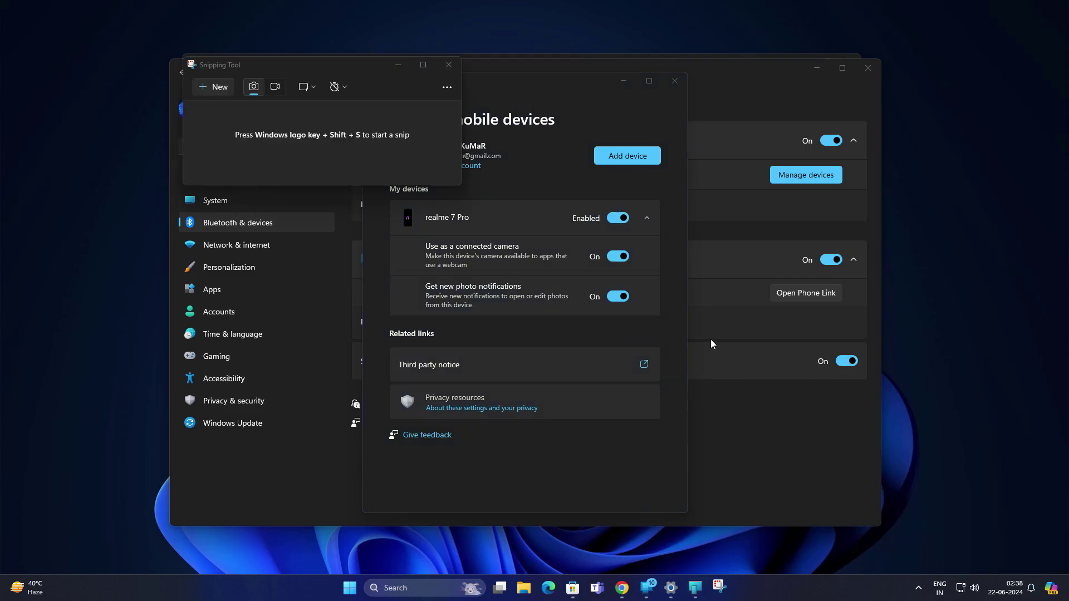
{"action": "key", "text": "alt+F4"}
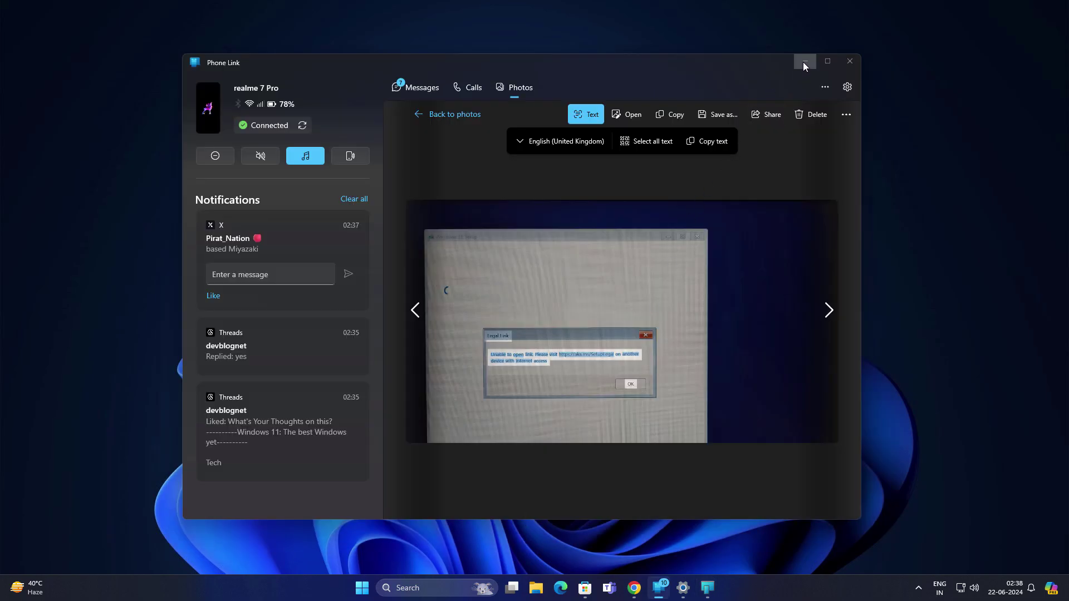
Minimize Phone Link and start an app search from the taskbar search box
{"action": "left_click", "coordinate": [805, 61]}
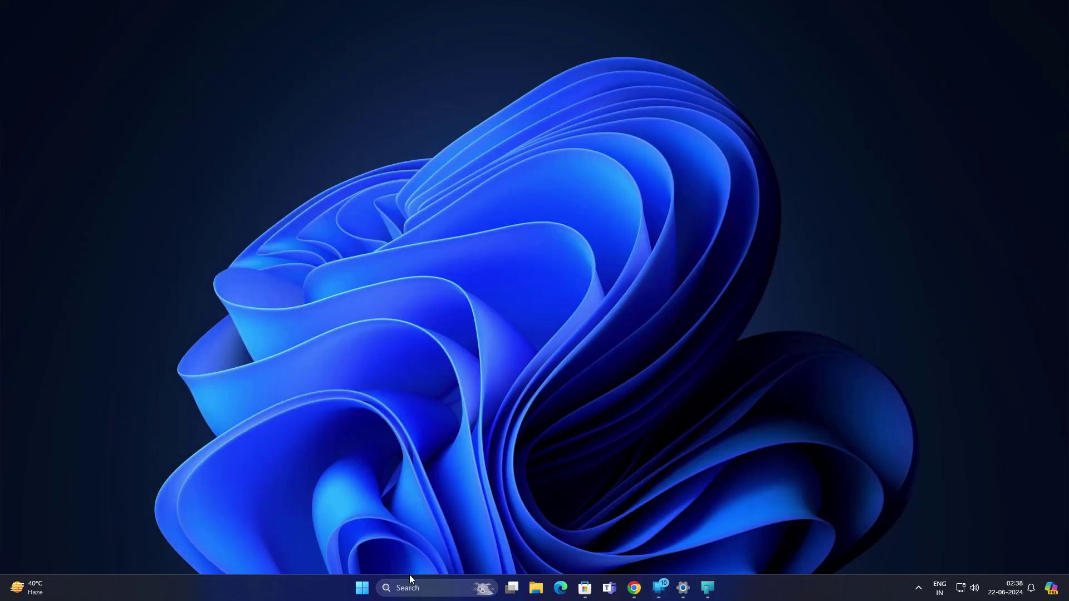
{"action": "left_click", "coordinate": [365, 596]}
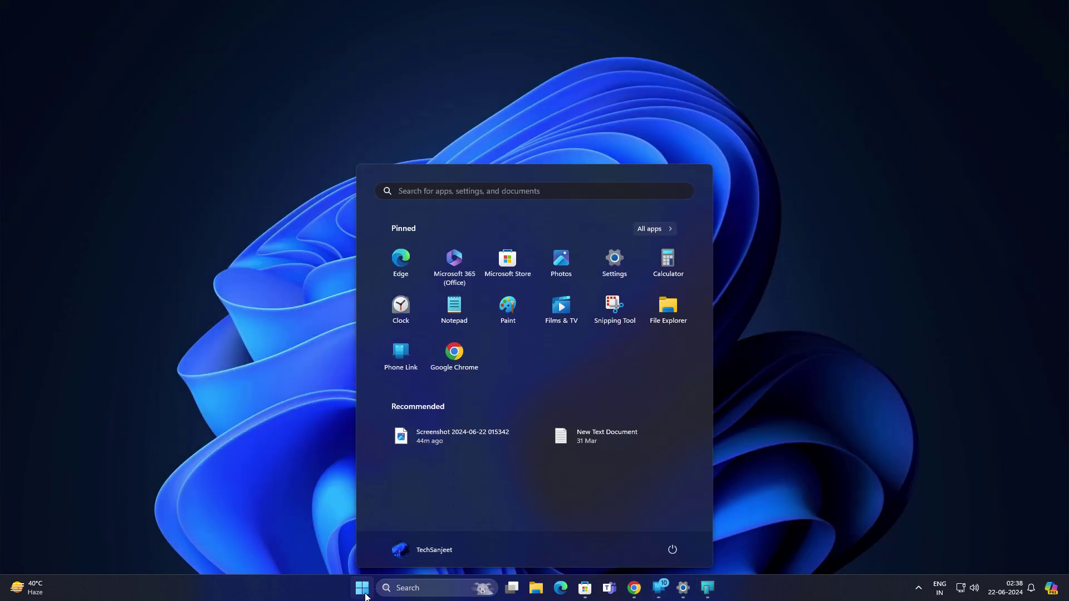
{"action": "left_click", "coordinate": [396, 589]}
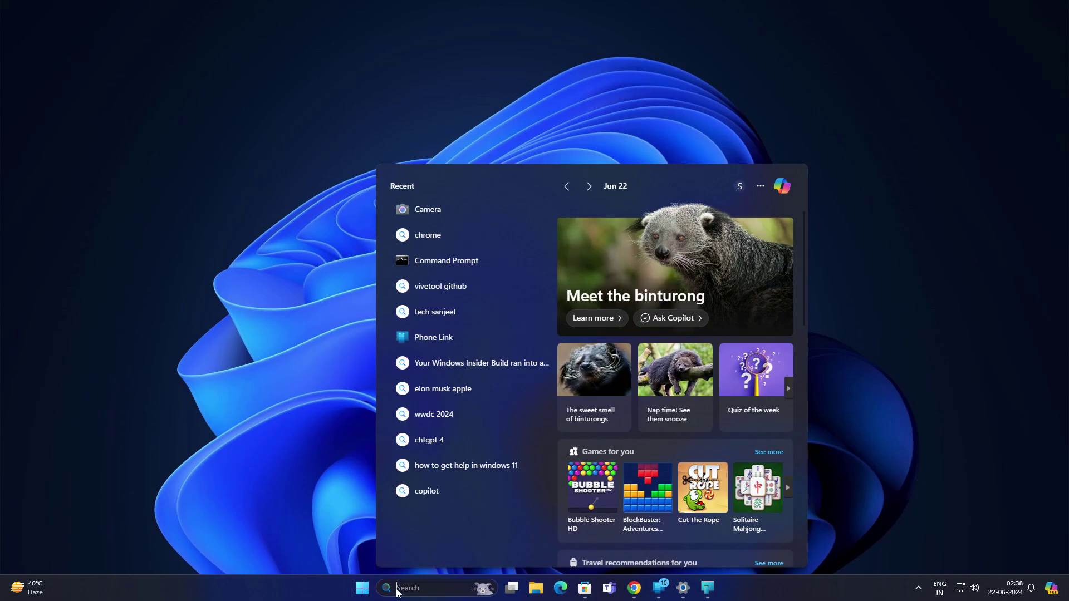
Launch Camera via 'ca', flip the phone webcam front and back, pause and resume it, then close it
{"action": "type", "text": "ca"}
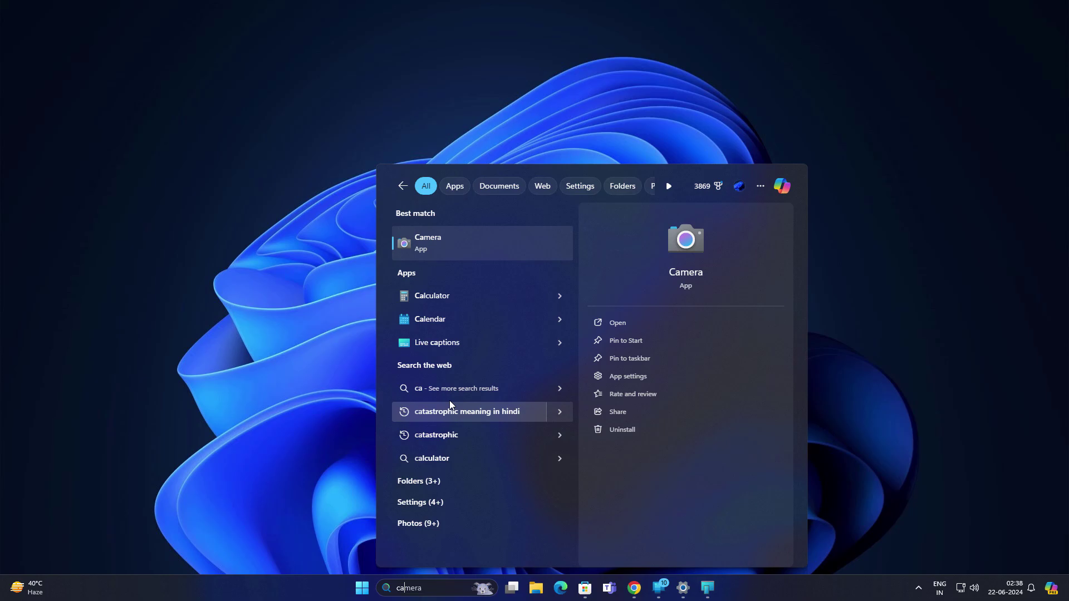
{"action": "left_click", "coordinate": [492, 250]}
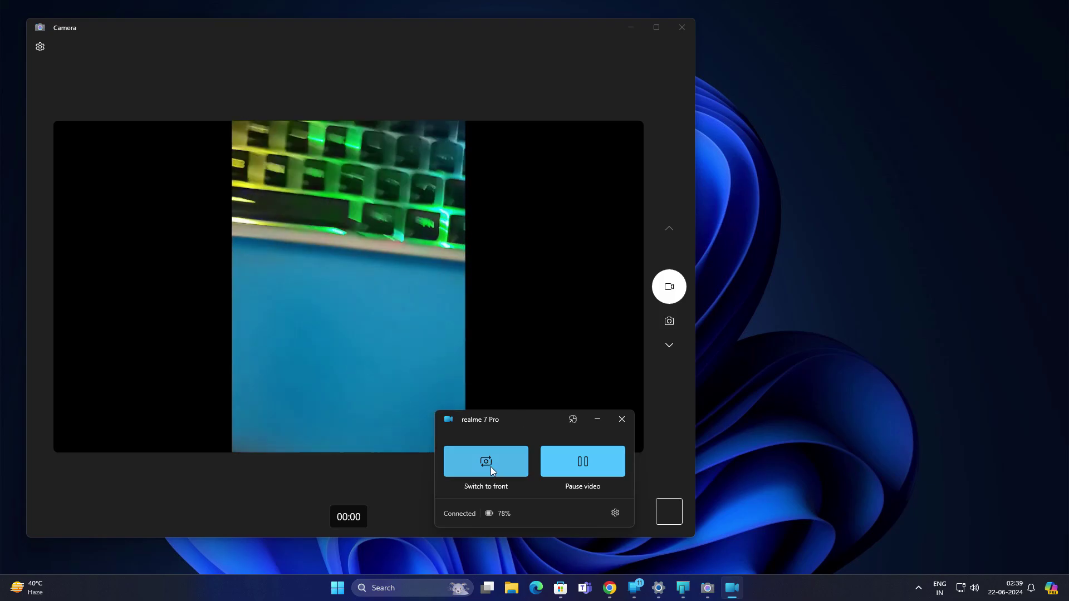
{"action": "left_click", "coordinate": [489, 466]}
{"action": "left_click", "coordinate": [490, 466]}
{"action": "left_click", "coordinate": [576, 465]}
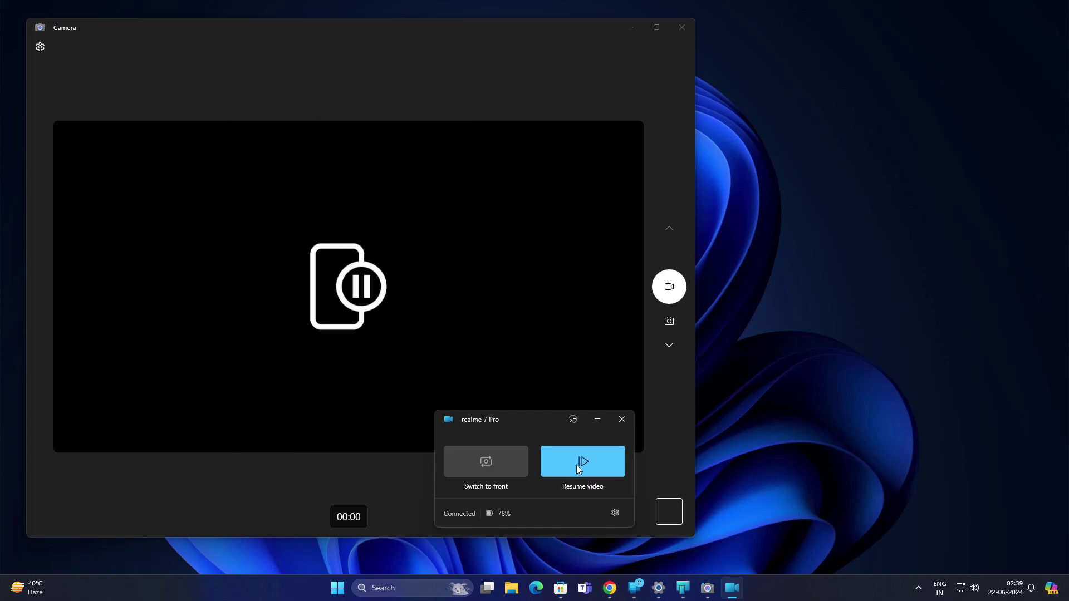
{"action": "left_click", "coordinate": [576, 466]}
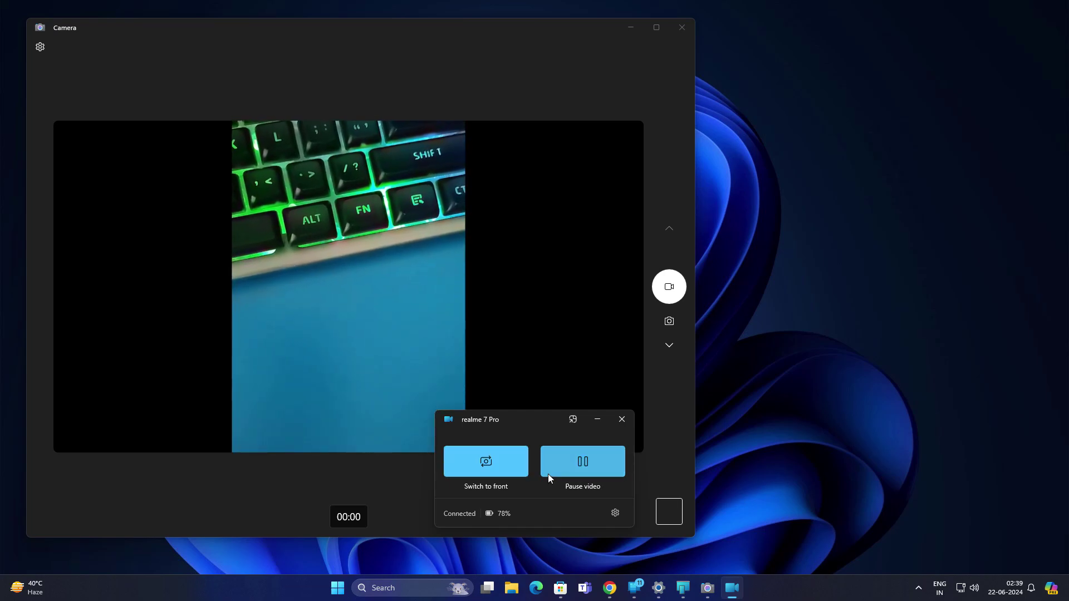
{"action": "left_click", "coordinate": [621, 419]}
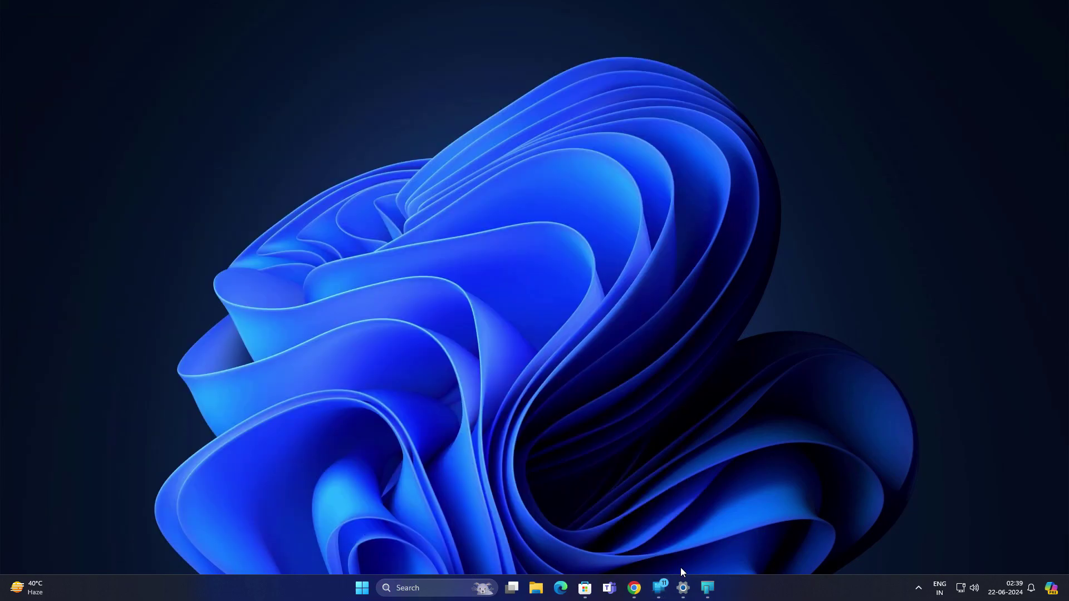
Restore Phone Link, make the realme 7 Pro ring, and dismiss the sound countdown notice
{"action": "left_click", "coordinate": [659, 587]}
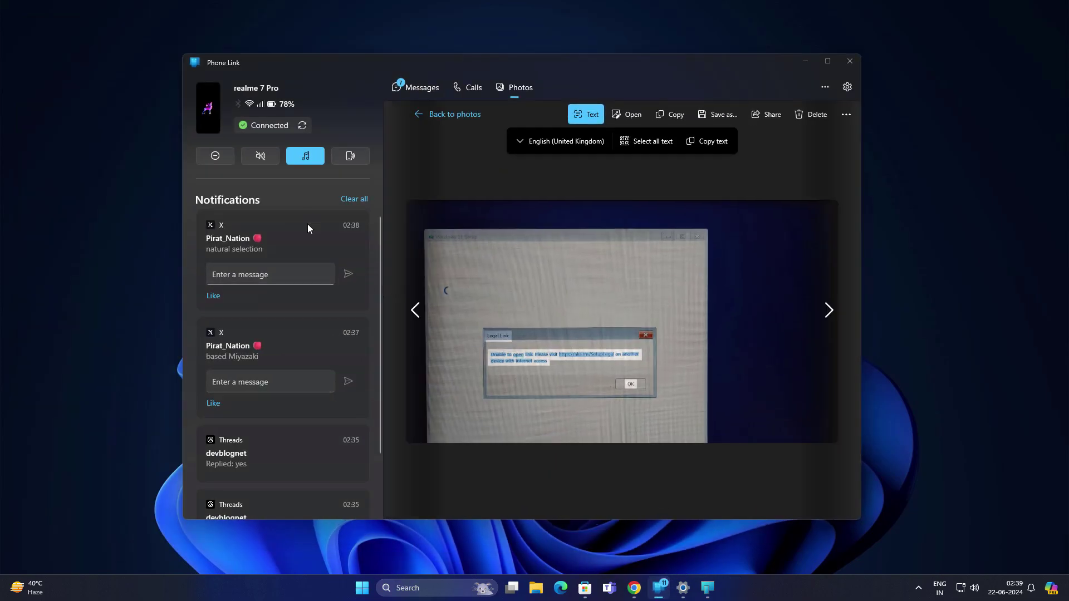
{"action": "scroll", "coordinate": [279, 366], "scroll_direction": "down", "scroll_amount": 2}
{"action": "scroll", "coordinate": [276, 349], "scroll_direction": "up", "scroll_amount": 2}
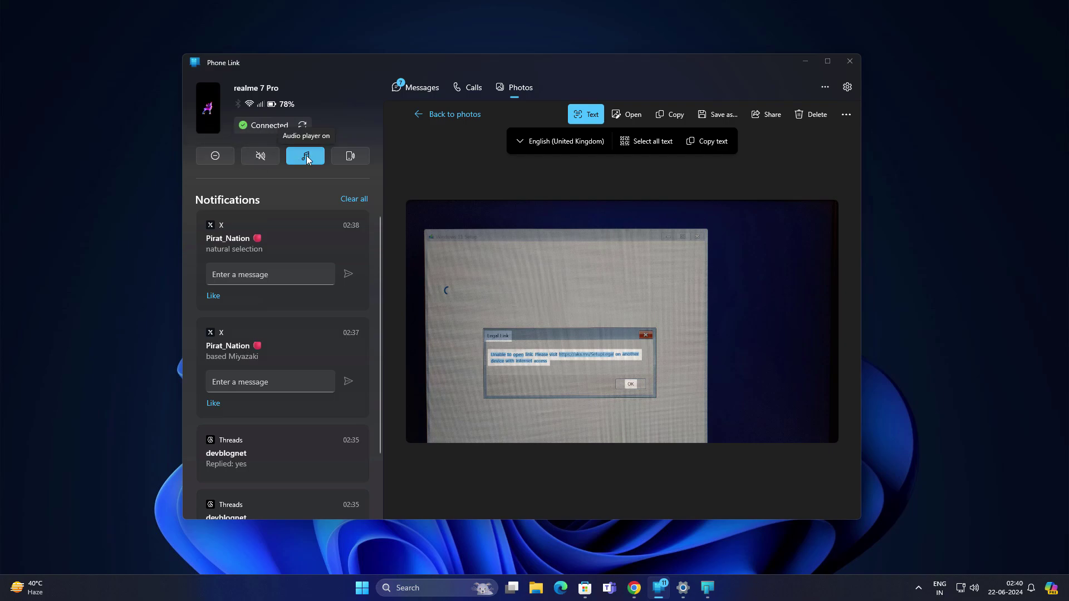
{"action": "left_click", "coordinate": [352, 157]}
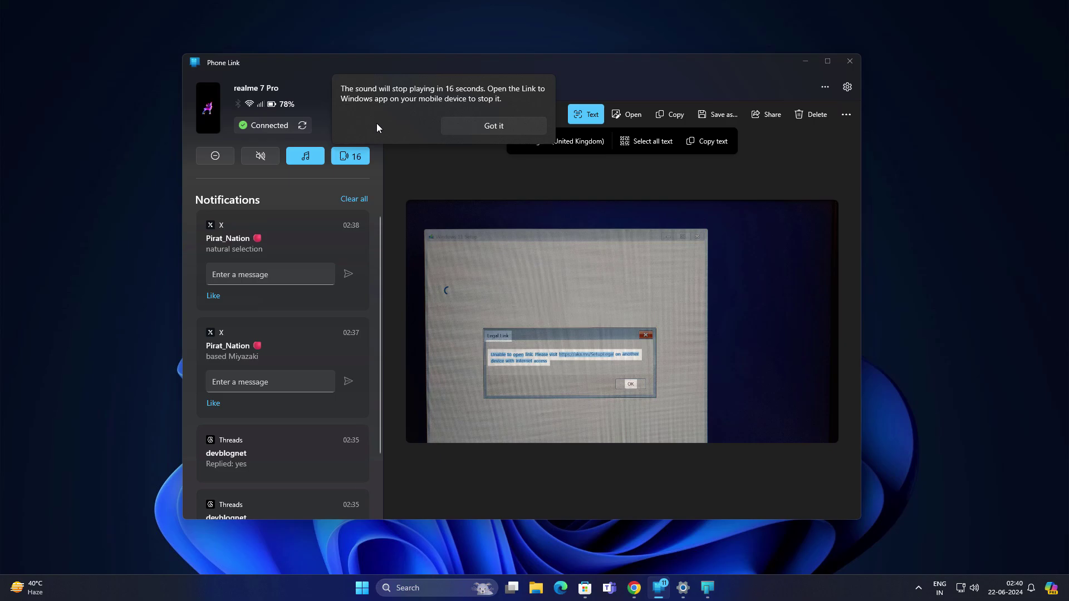
{"action": "left_click", "coordinate": [465, 127]}
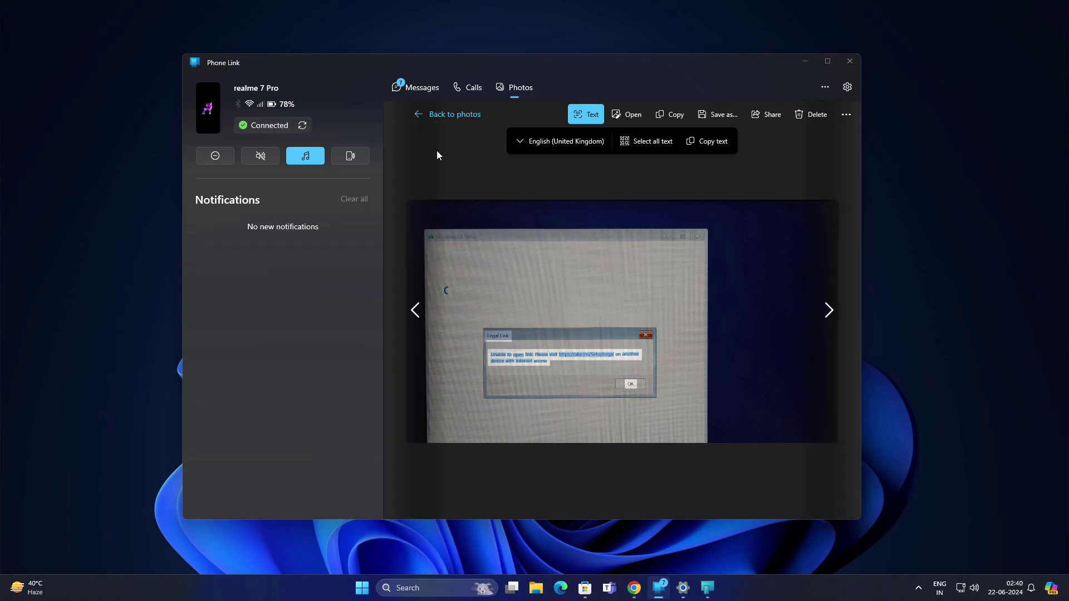
Switch from the Messages tab to the Calls tab, which asks for Bluetooth on this PC
{"action": "left_click", "coordinate": [422, 93]}
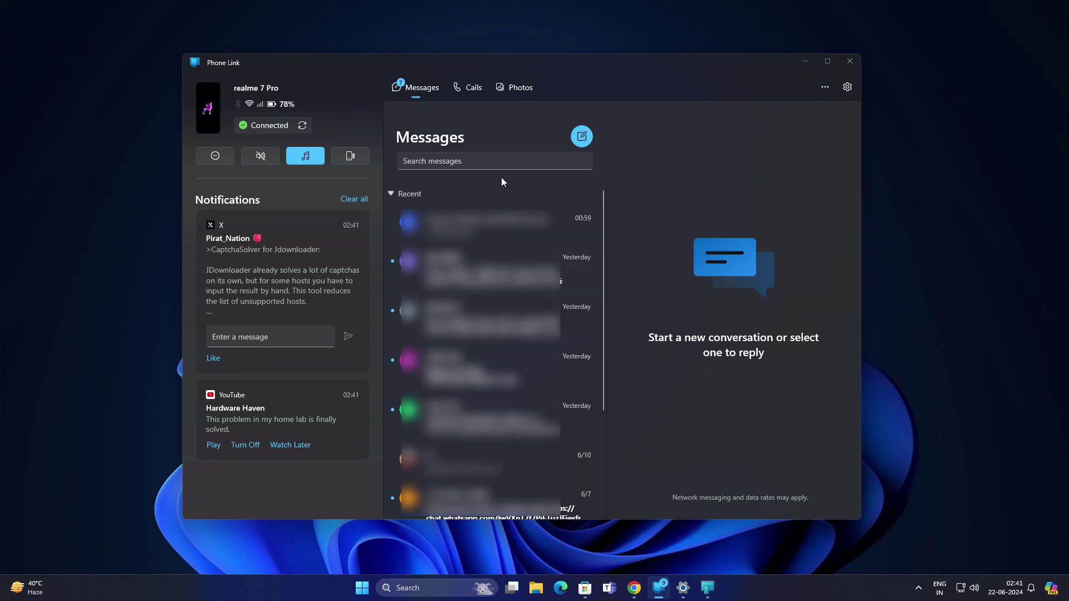
{"action": "left_click", "coordinate": [472, 90]}
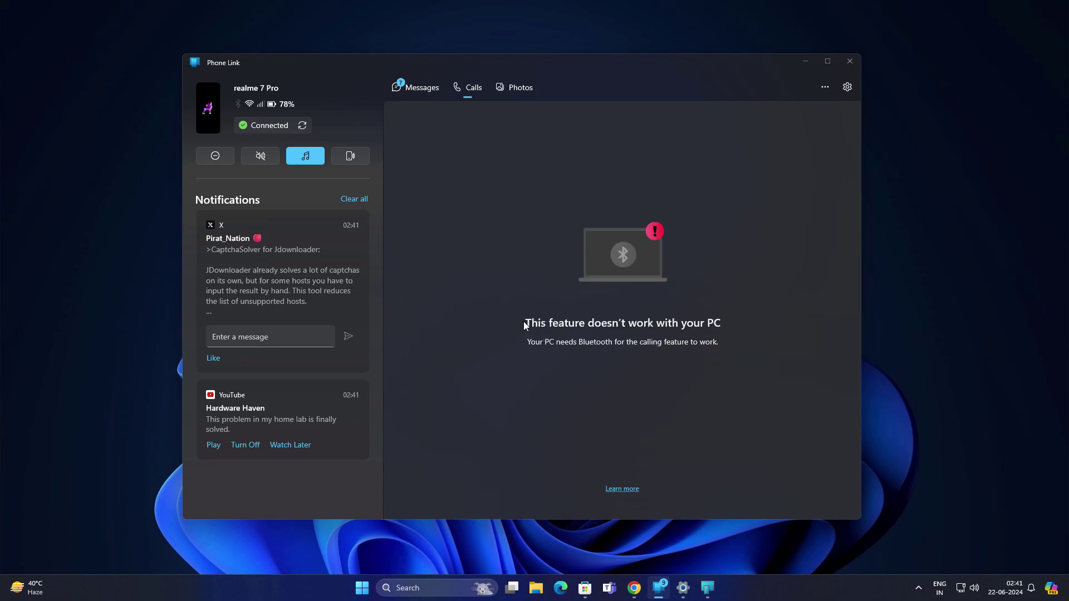